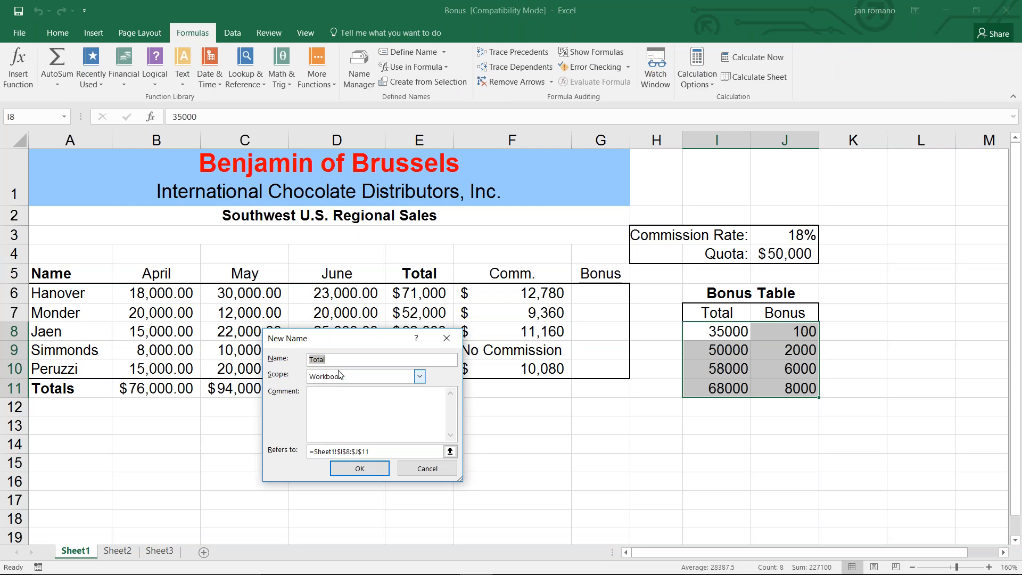
# Step: Name the selected range I8:J11 Bonus_Table with workbook scope
pyautogui.write('Bonus_Table')
pyautogui.click(357, 468)
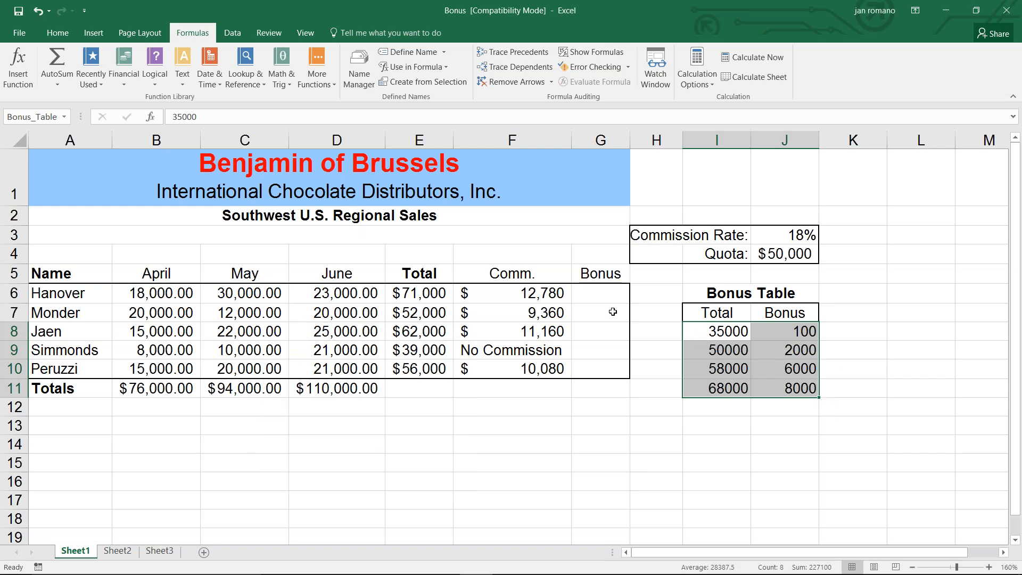
# Step: Examine how the Total and Bonus columns of the Bonus Table relate to the first salesperson's total in E6
pyautogui.click(602, 292)
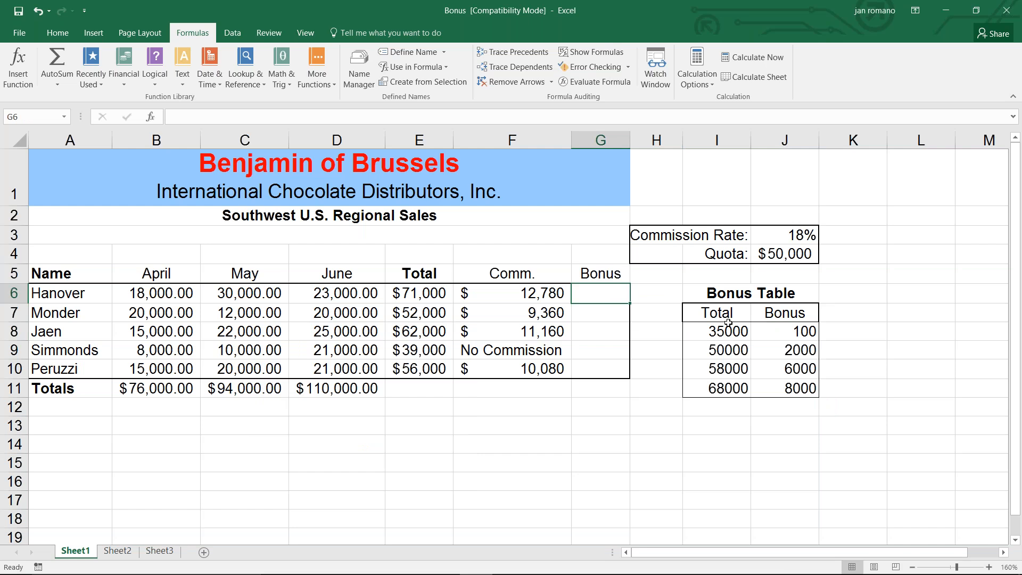
pyautogui.moveTo(725, 331); pyautogui.dragTo(723, 384)
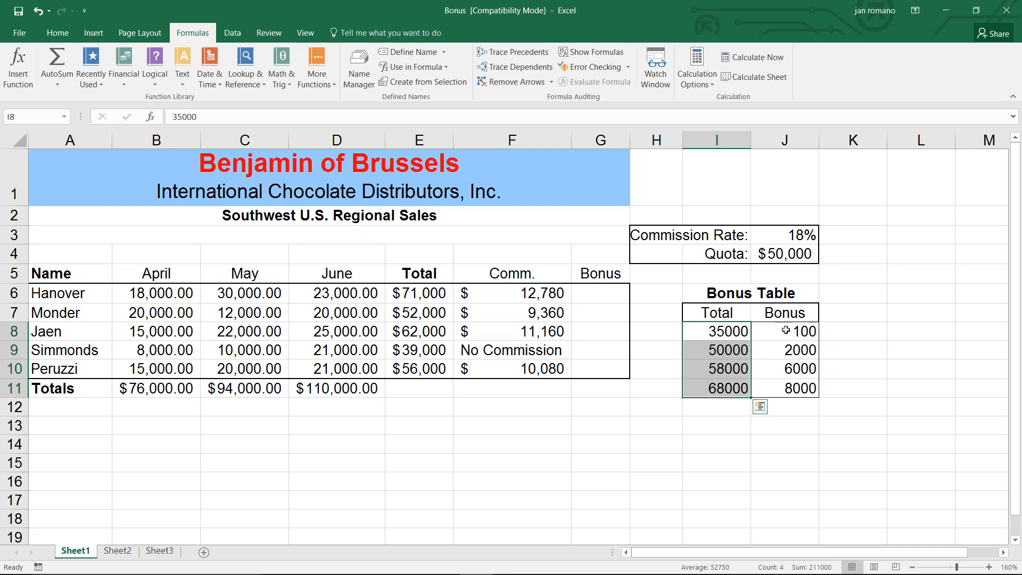
pyautogui.moveTo(786, 330); pyautogui.dragTo(783, 383)
pyautogui.moveTo(714, 328); pyautogui.dragTo(709, 384)
pyautogui.moveTo(801, 329); pyautogui.dragTo(794, 381)
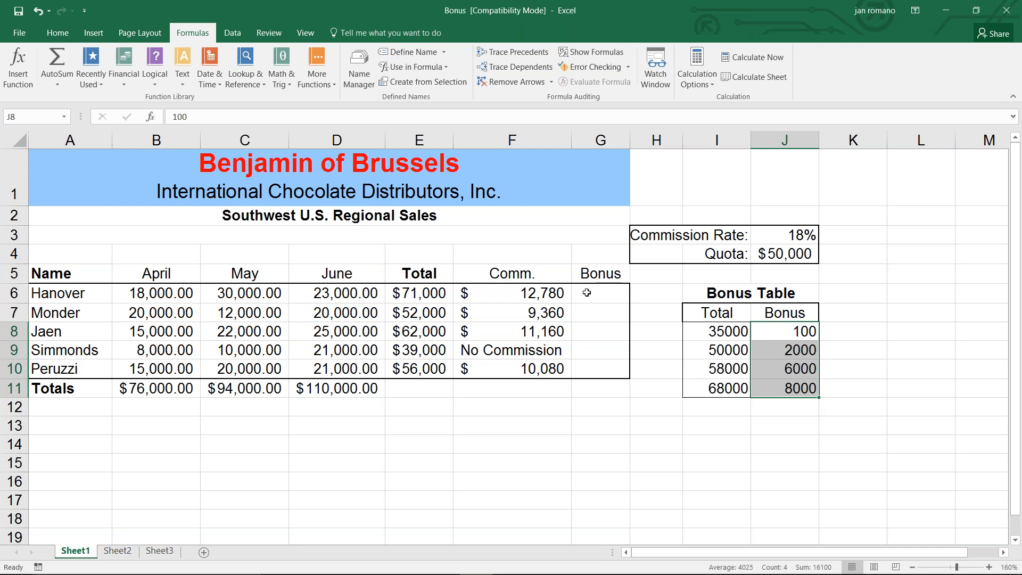
pyautogui.click(415, 294)
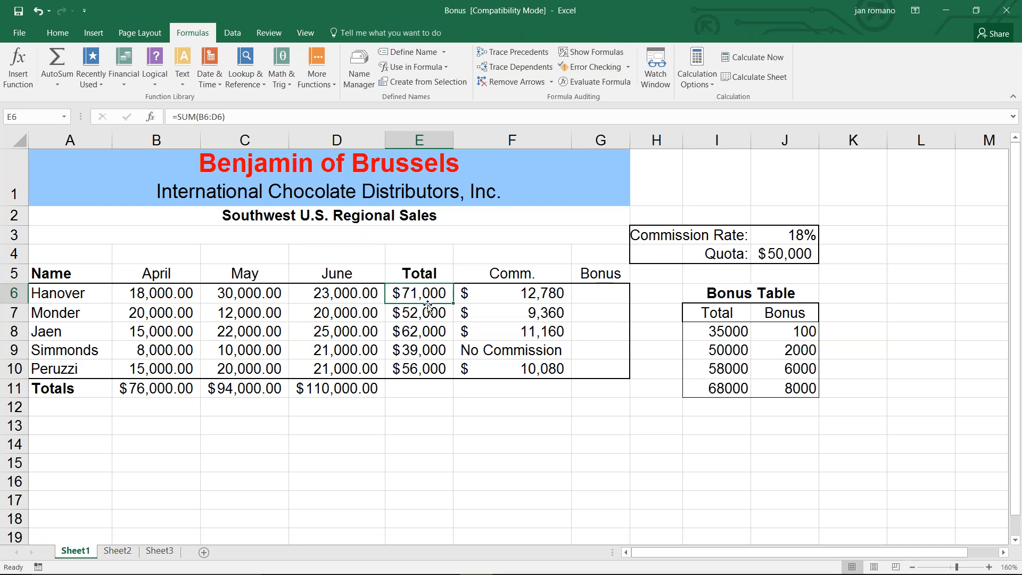
pyautogui.moveTo(737, 337); pyautogui.dragTo(798, 388)
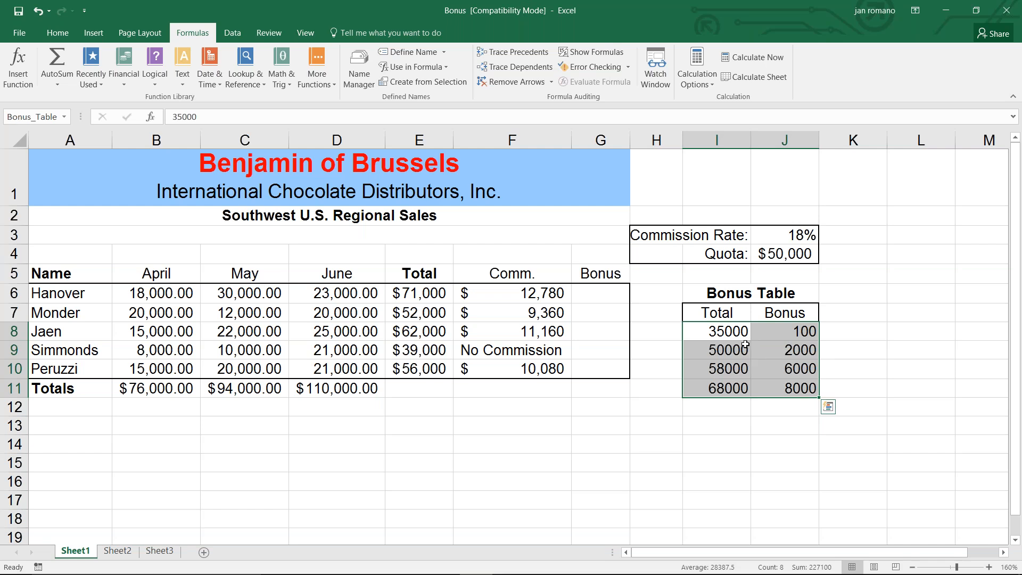
pyautogui.moveTo(780, 334); pyautogui.dragTo(782, 388)
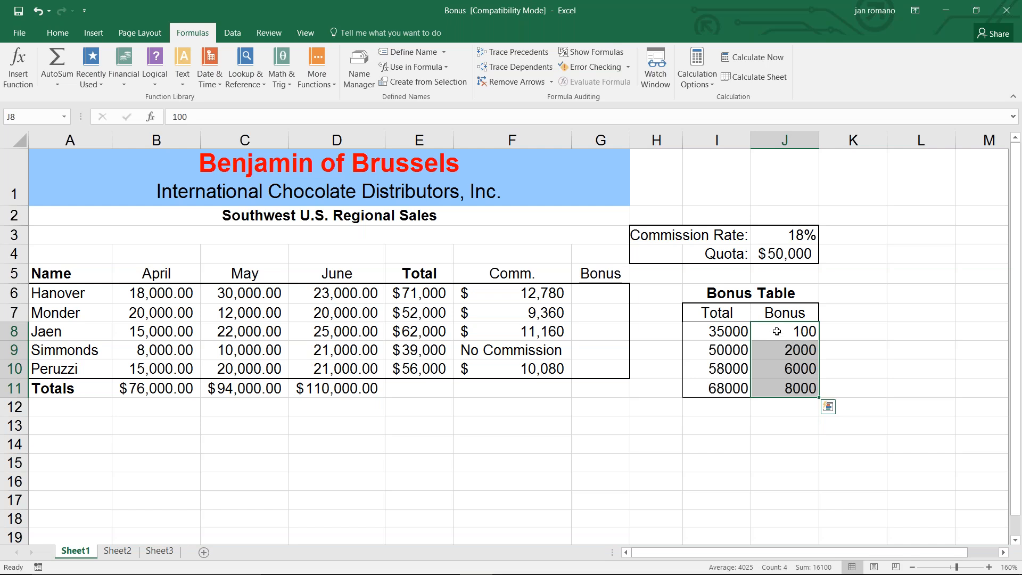
# Step: Insert a VLOOKUP function in G6 with cell E6 as the lookup value
pyautogui.click(606, 293)
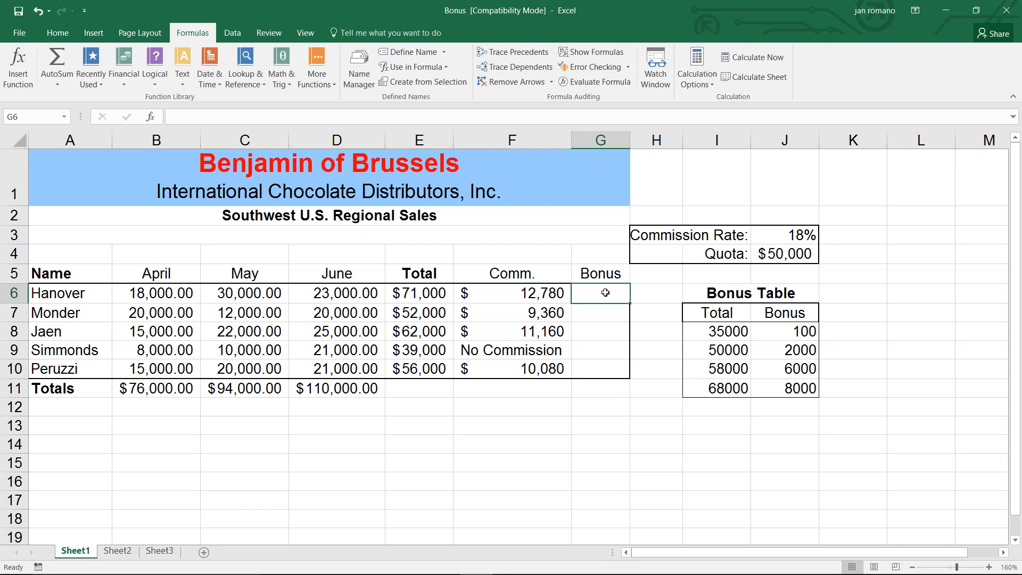
pyautogui.click(245, 64)
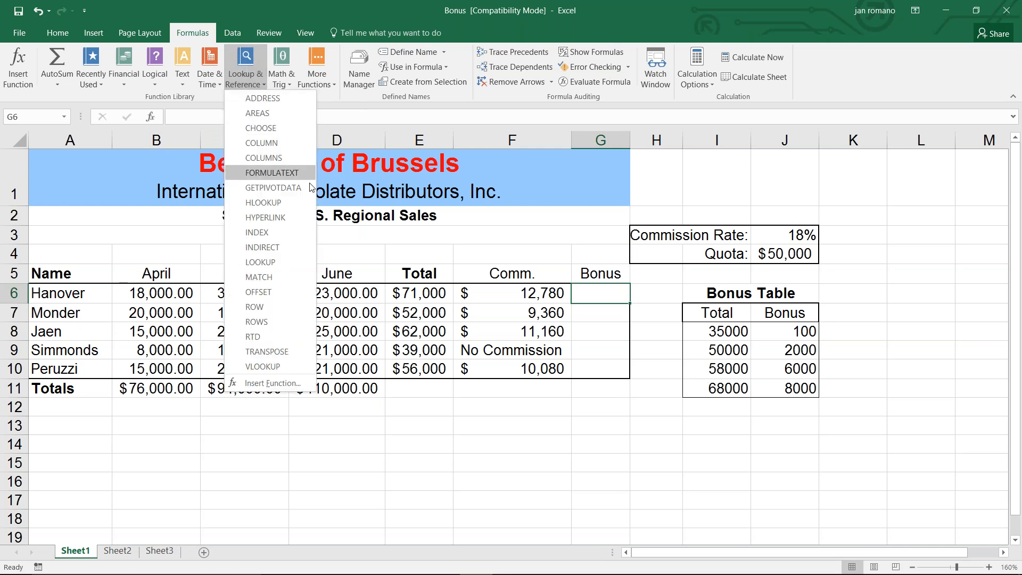
pyautogui.click(262, 367)
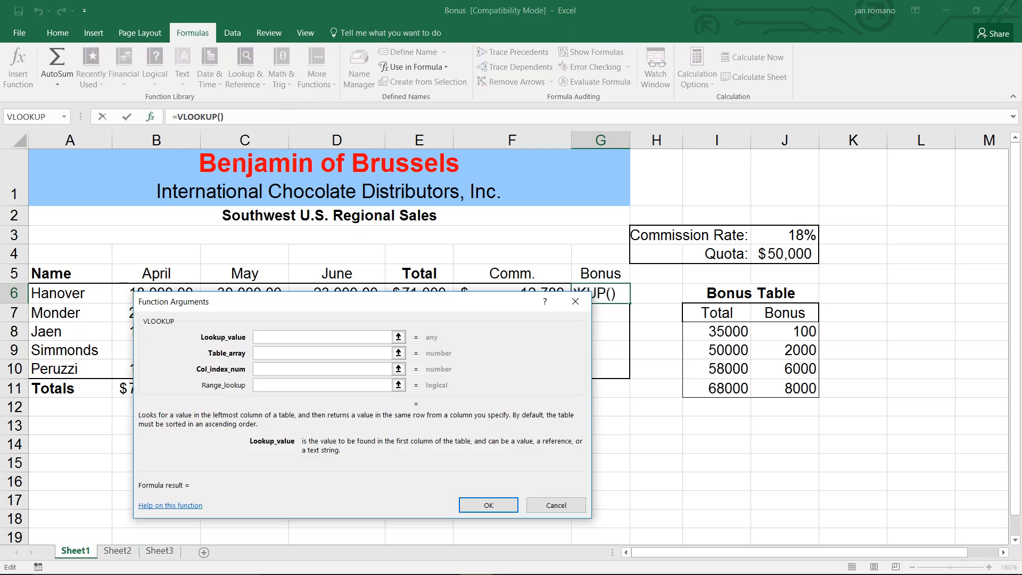
pyautogui.moveTo(388, 304); pyautogui.dragTo(432, 315)
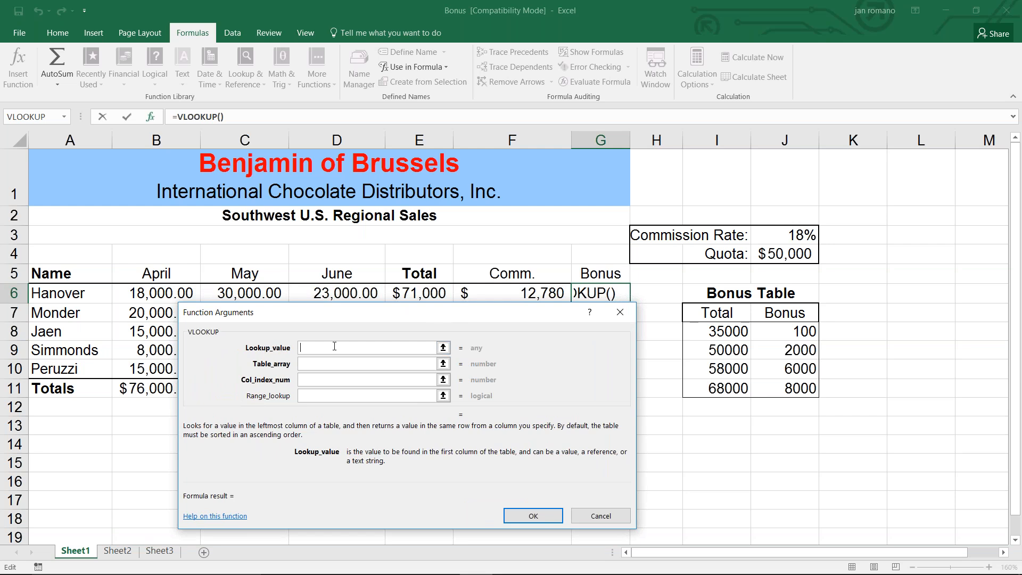
pyautogui.click(411, 291)
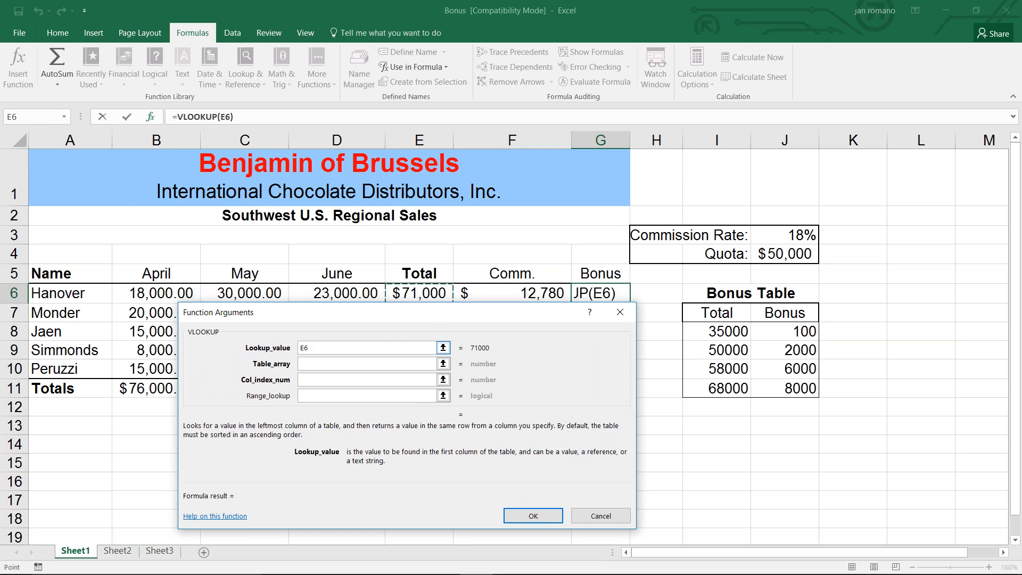
# Step: Use the named range Bonus_Table as the table array of the VLOOKUP function
pyautogui.click(311, 364)
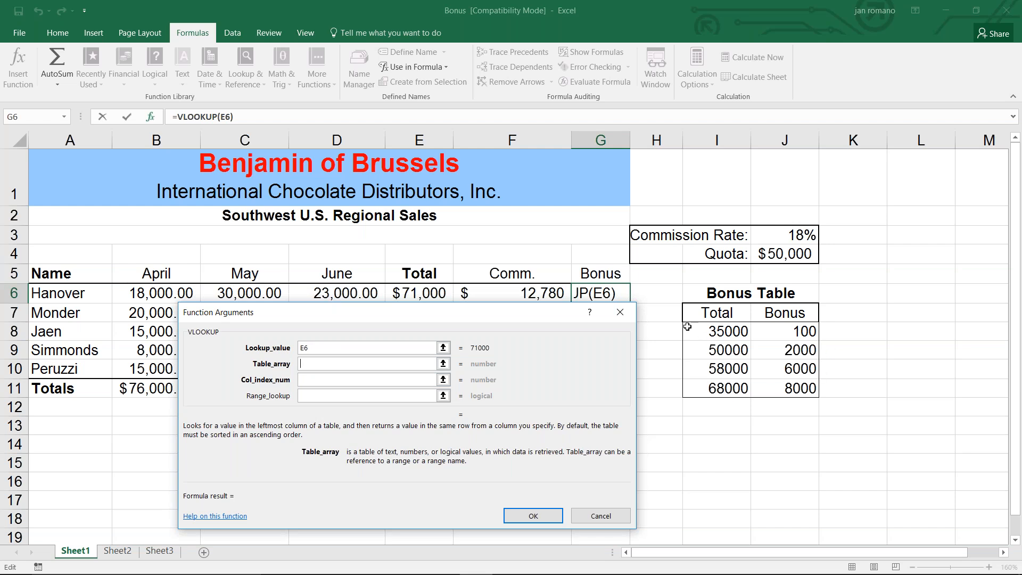
pyautogui.click(419, 66)
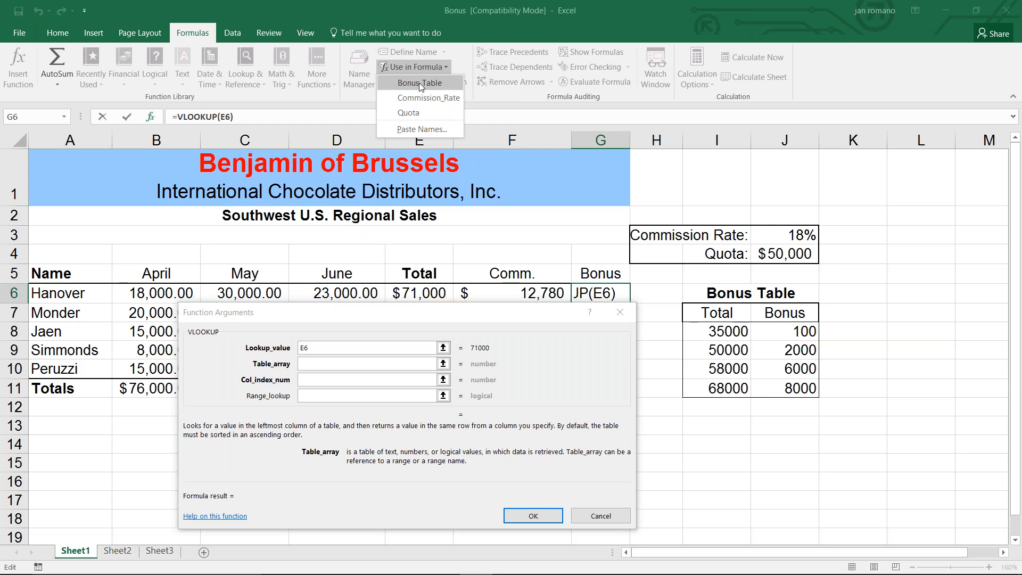
pyautogui.click(419, 82)
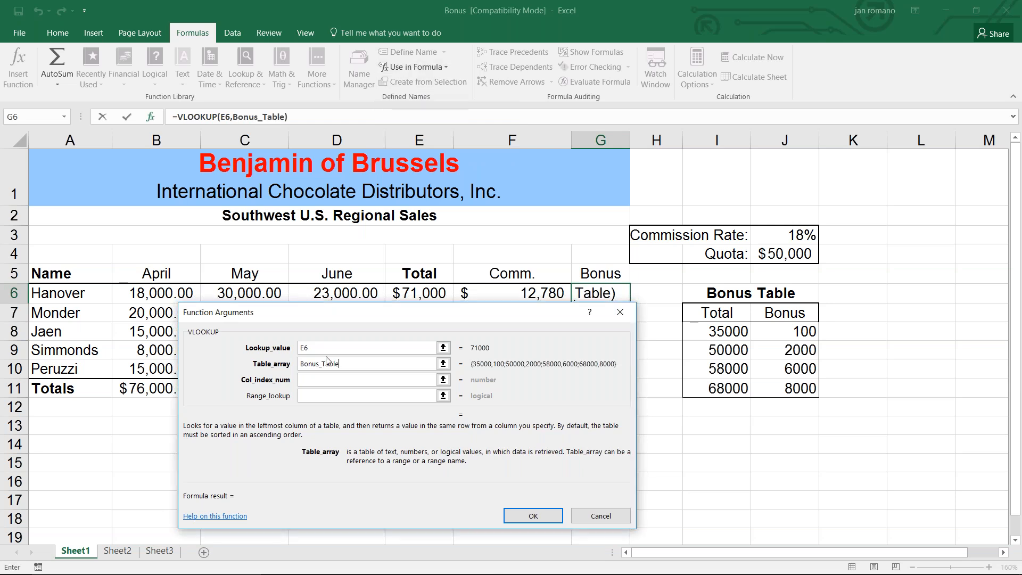
# Step: Set the VLOOKUP column index number to 2, complete the formula, and fill it down from G6 to G10
pyautogui.click(310, 380)
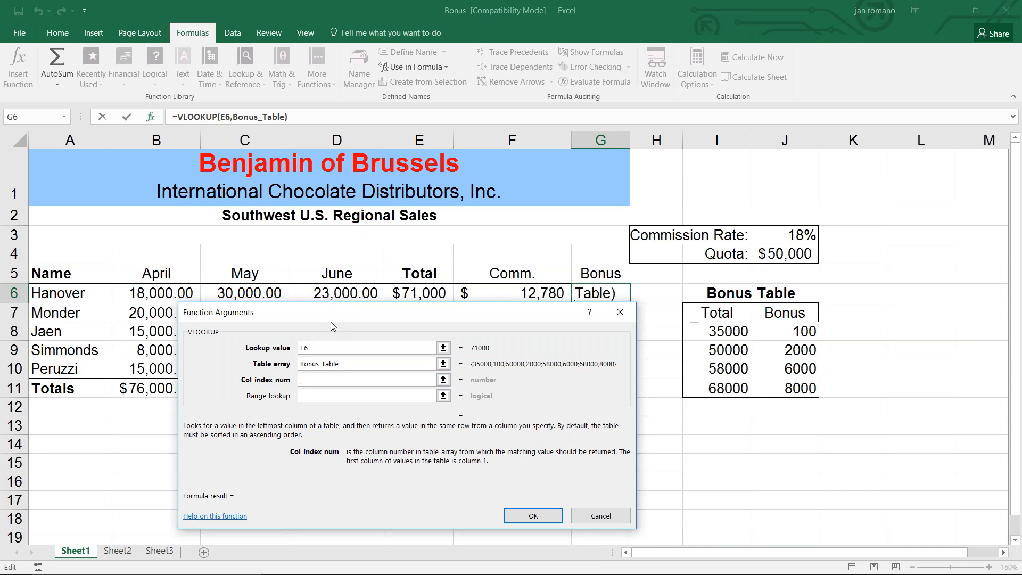
pyautogui.write('2')
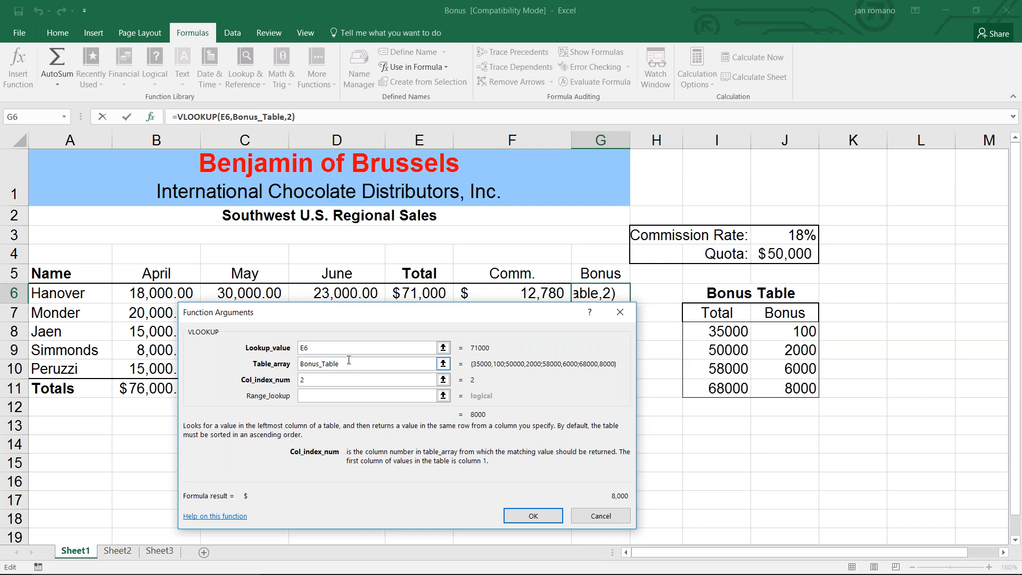
pyautogui.click(317, 383)
pyautogui.click(531, 516)
pyautogui.moveTo(632, 300); pyautogui.dragTo(625, 378)
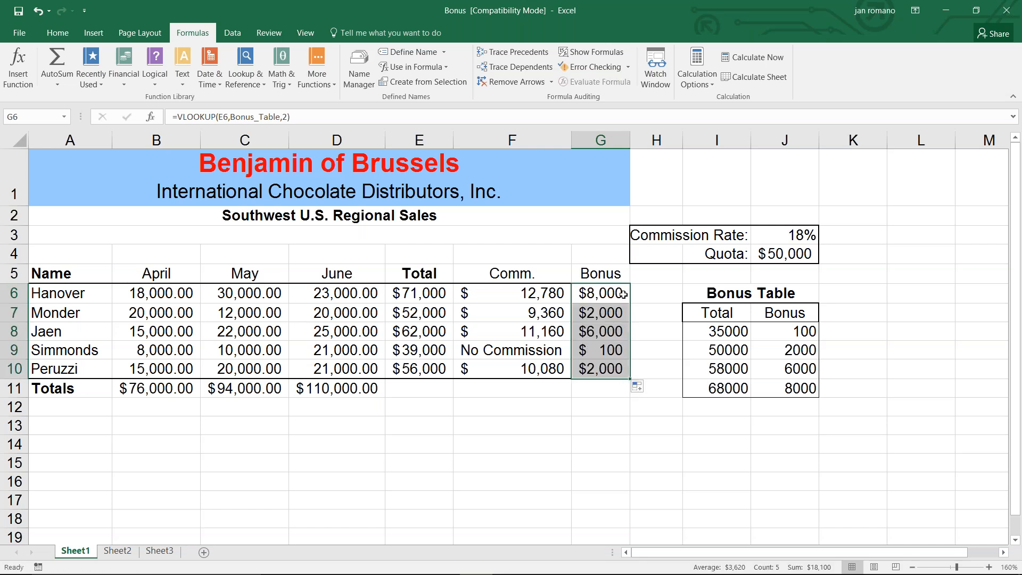
# Step: Check the bonuses in rows 6 and 7 against their totals and the matching Bonus Table thresholds
pyautogui.click(405, 292)
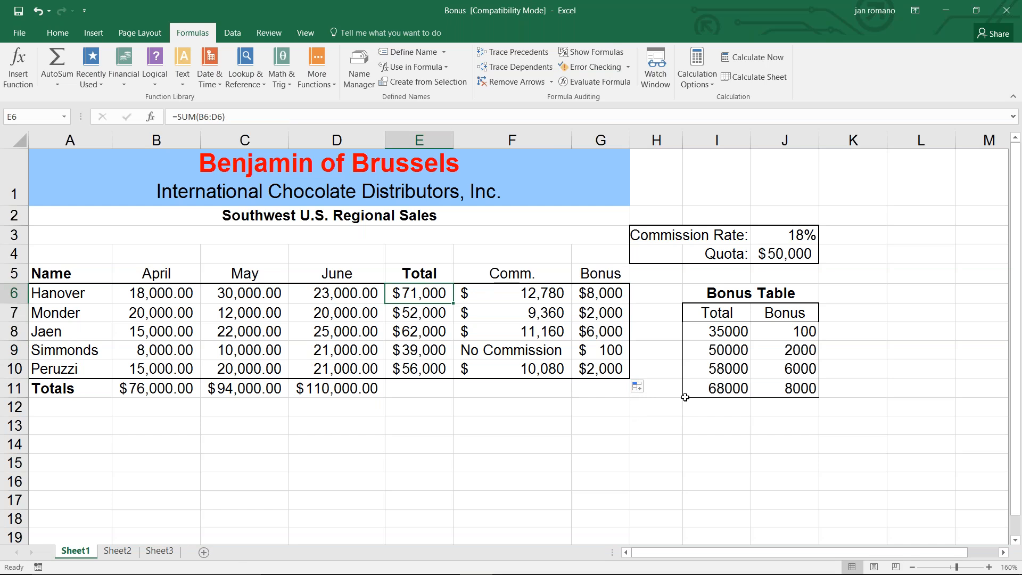
pyautogui.click(732, 388)
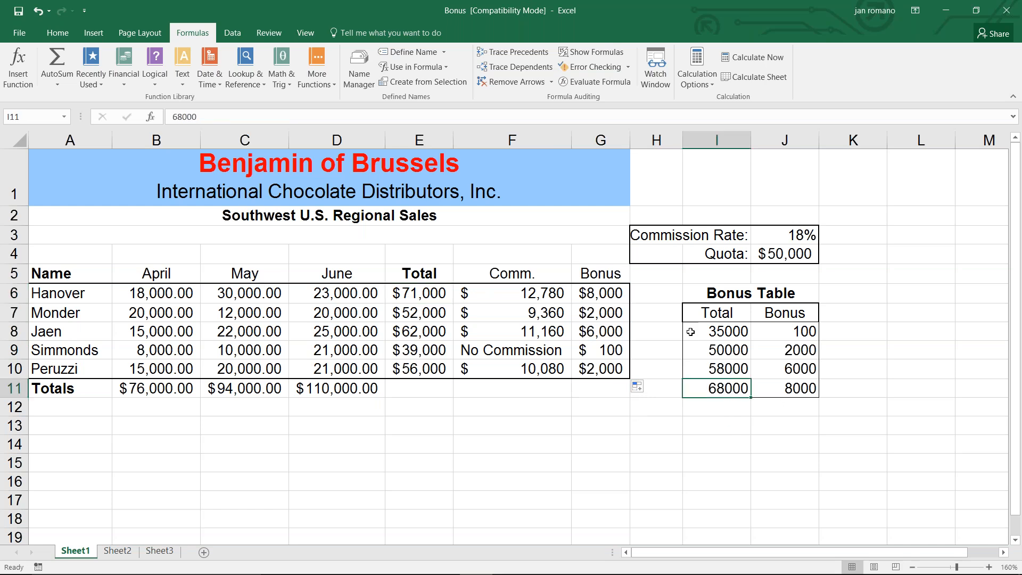
pyautogui.click(597, 292)
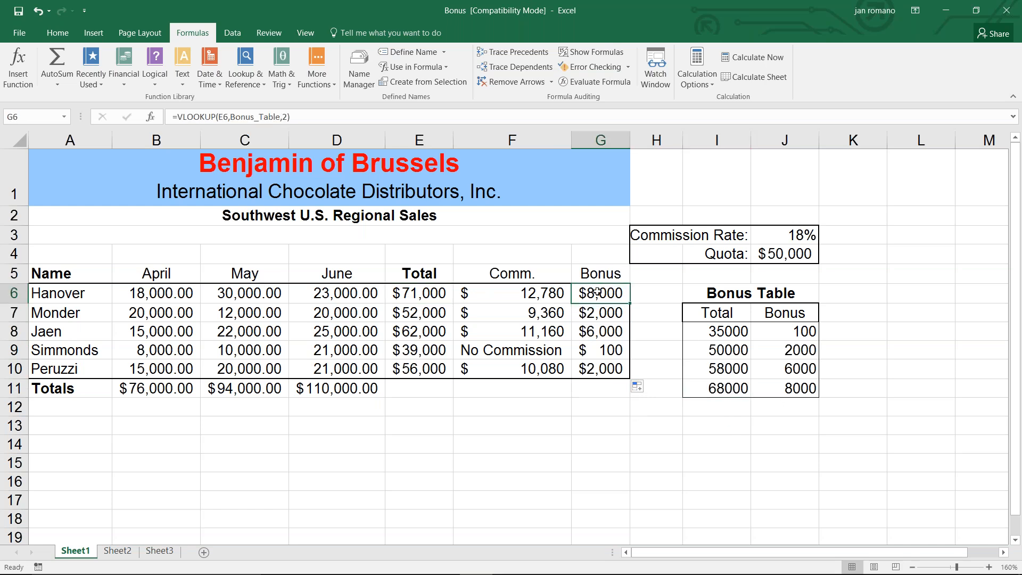
pyautogui.click(436, 314)
pyautogui.moveTo(731, 348); pyautogui.dragTo(729, 362)
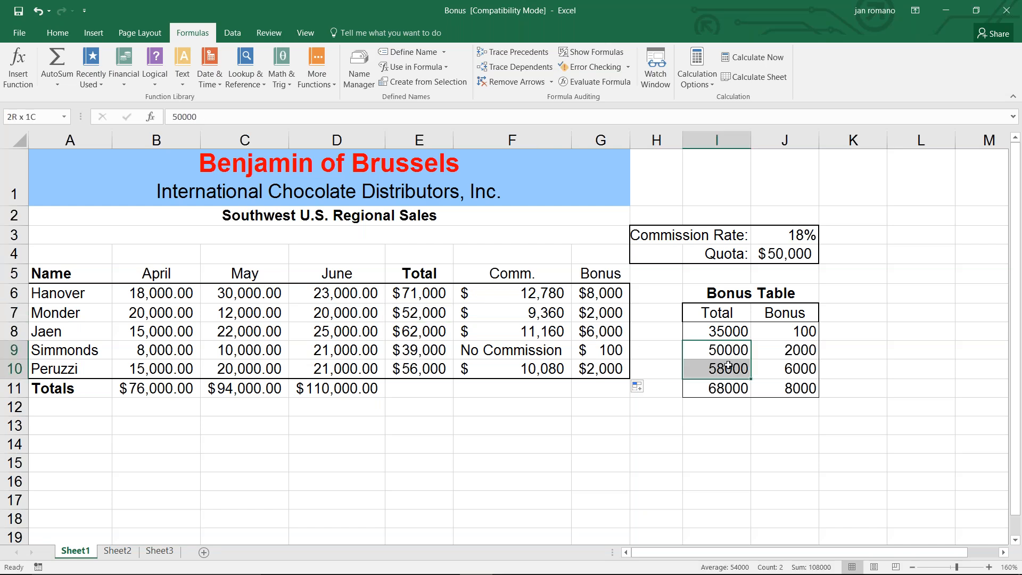
pyautogui.click(805, 349)
pyautogui.click(597, 314)
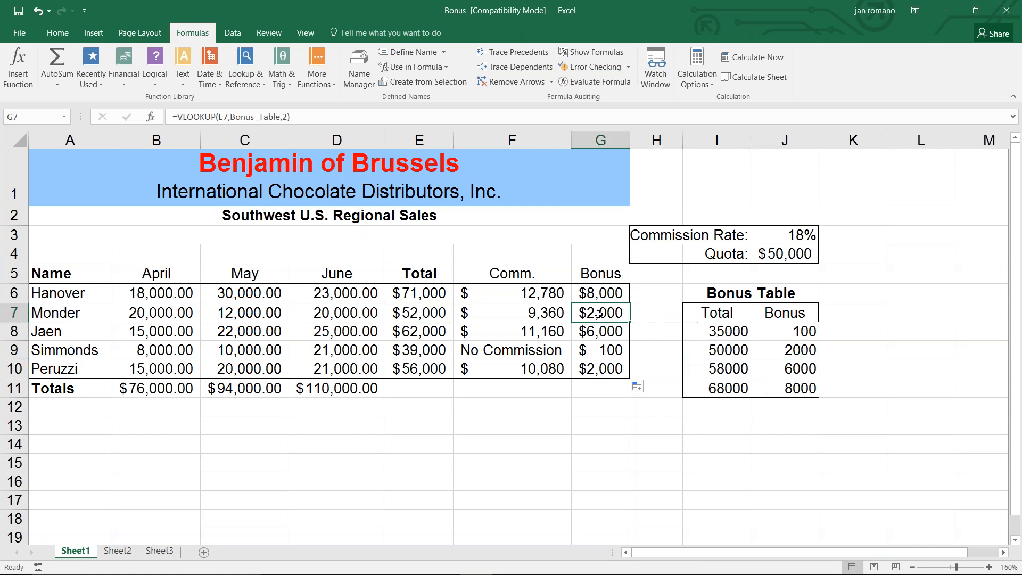
# Step: Check the bonuses in rows 8 to 10 against their totals and the matching Bonus Table thresholds
pyautogui.click(429, 331)
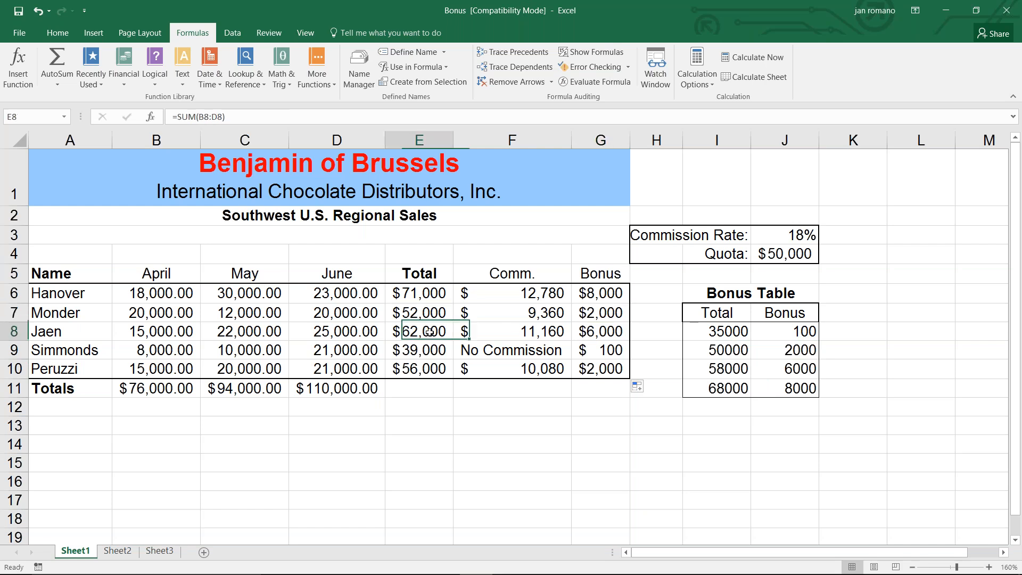
pyautogui.moveTo(736, 368); pyautogui.dragTo(732, 387)
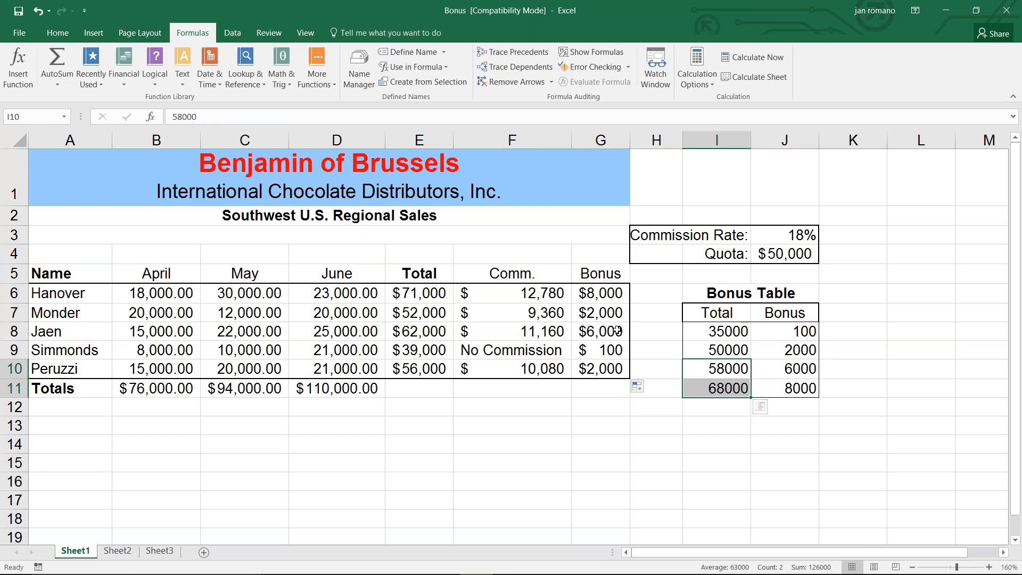
pyautogui.click(600, 334)
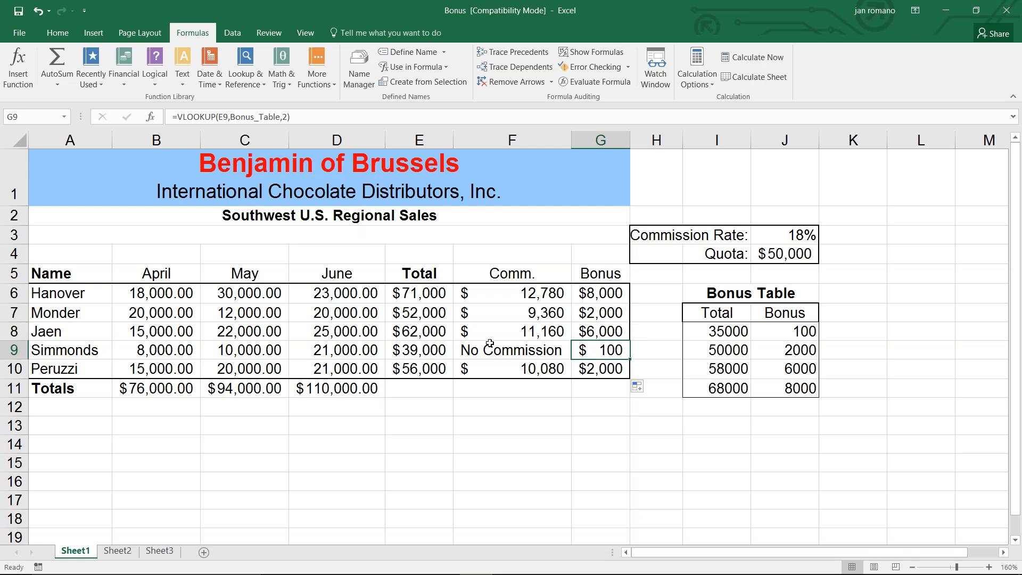
pyautogui.click(429, 350)
pyautogui.moveTo(723, 334); pyautogui.dragTo(745, 349)
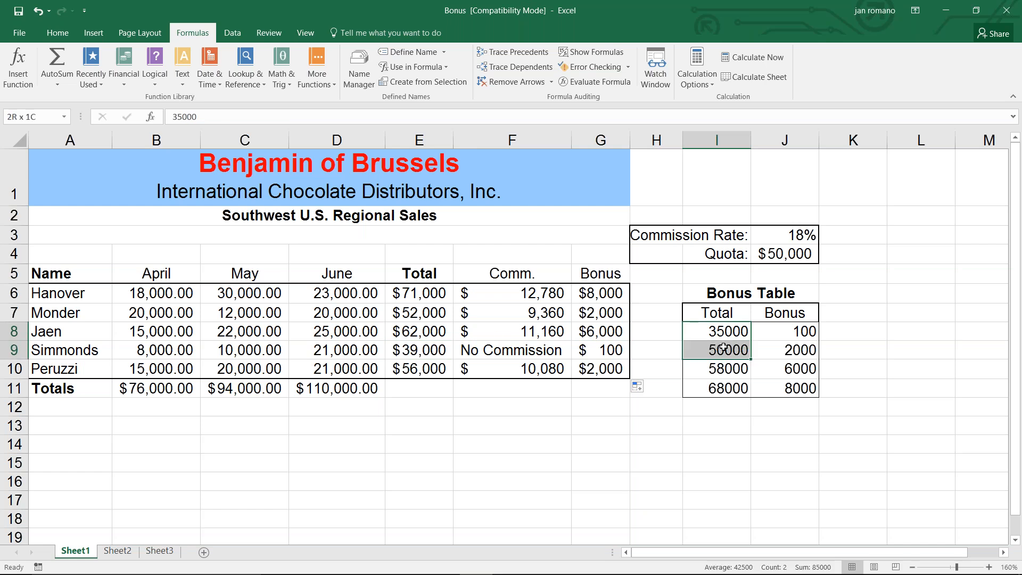
pyautogui.click(812, 328)
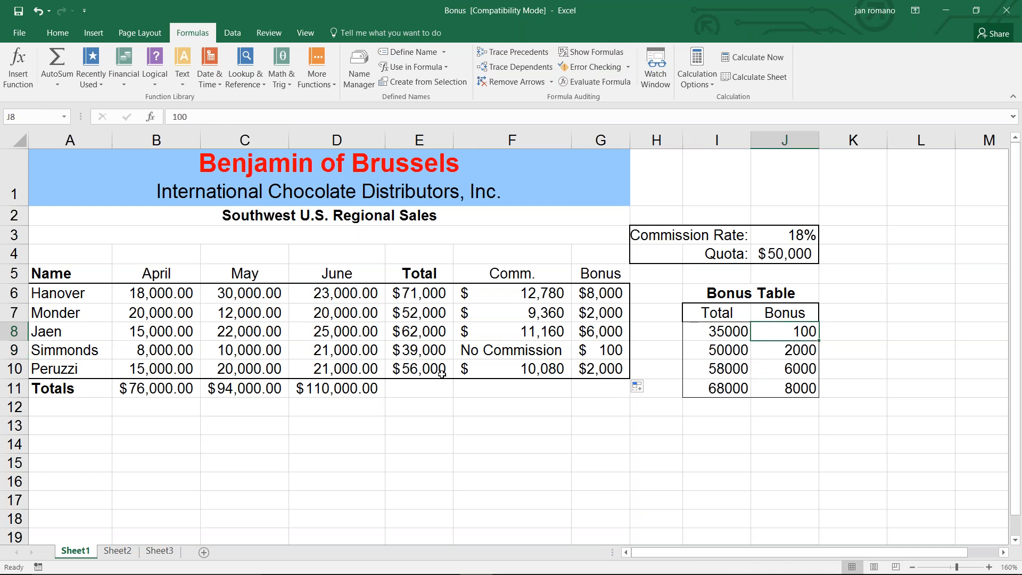
pyautogui.click(423, 373)
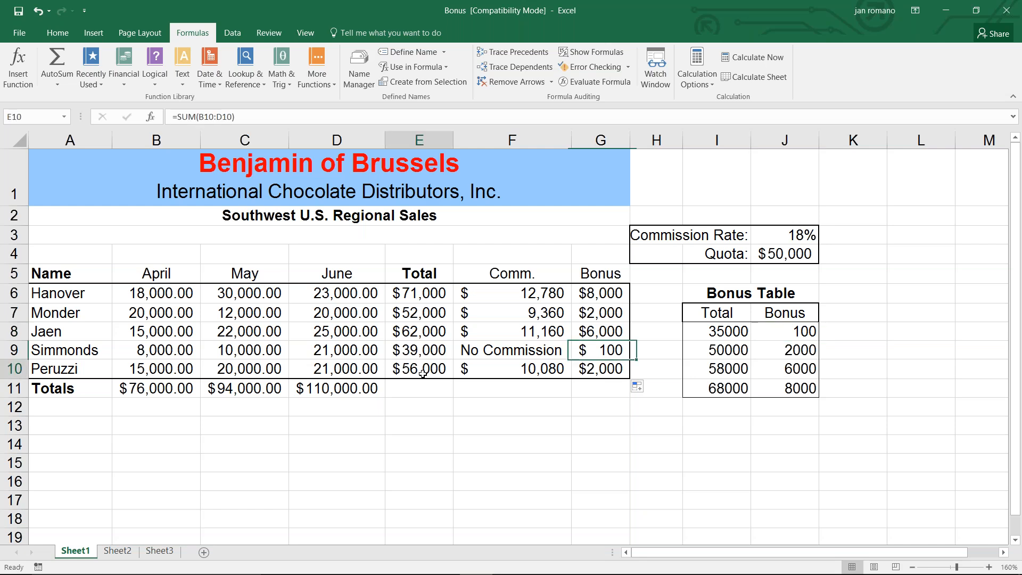
pyautogui.moveTo(735, 351); pyautogui.dragTo(737, 370)
pyautogui.click(802, 349)
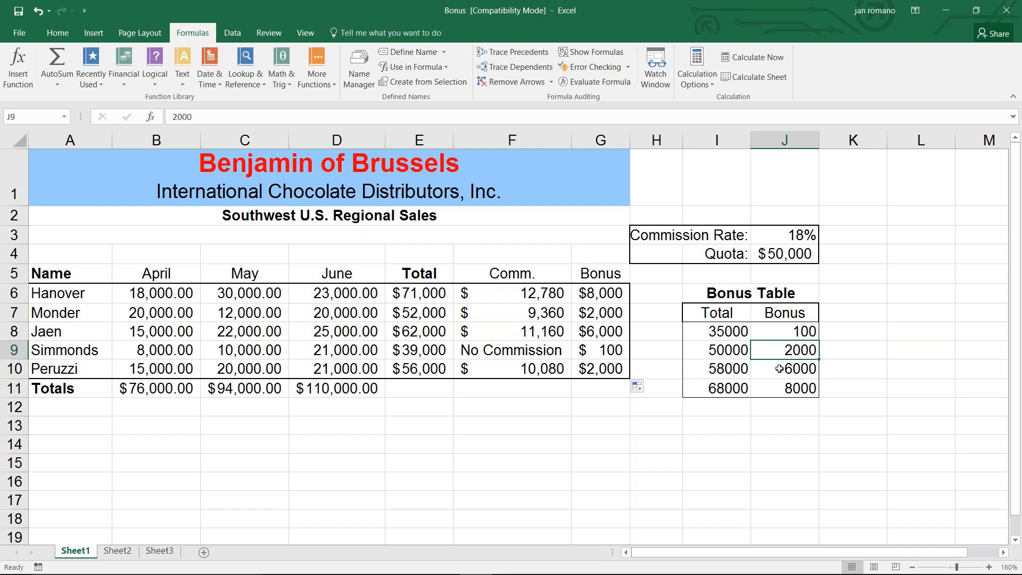
# Step: Add up the totals E6:E10 in cell E11 with AutoSum
pyautogui.click(418, 390)
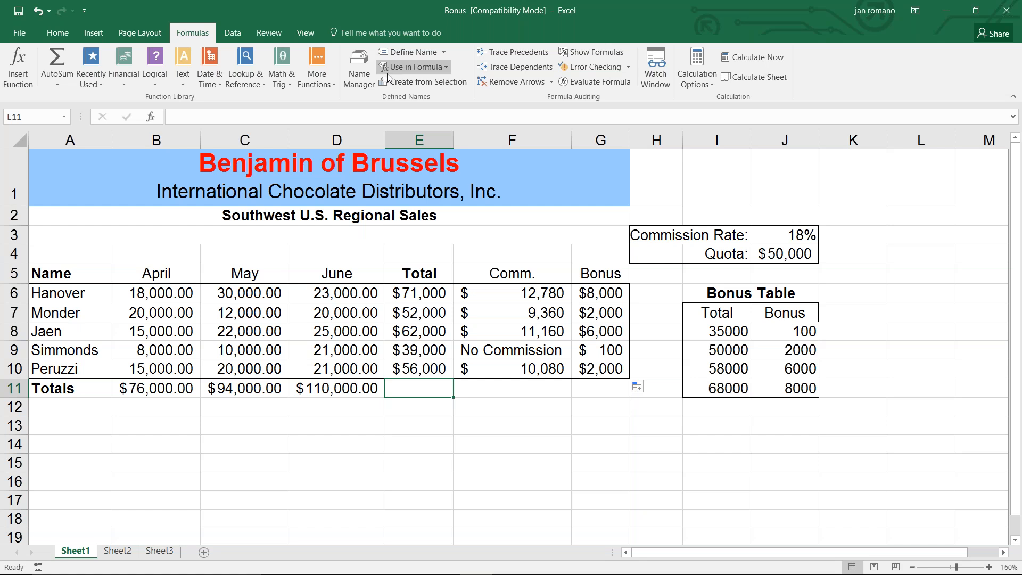
pyautogui.click(57, 35)
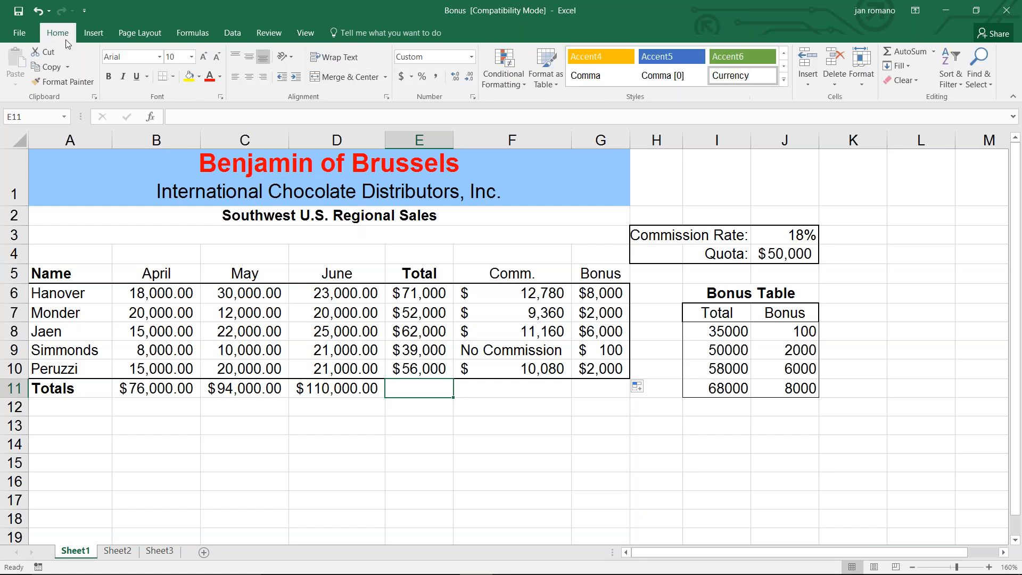
pyautogui.click(906, 53)
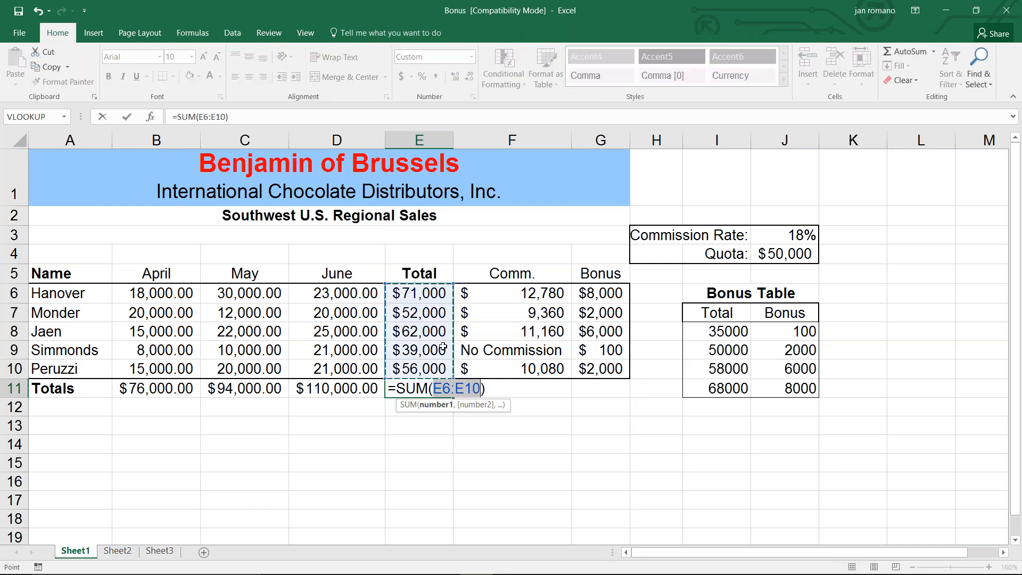
pyautogui.click(126, 116)
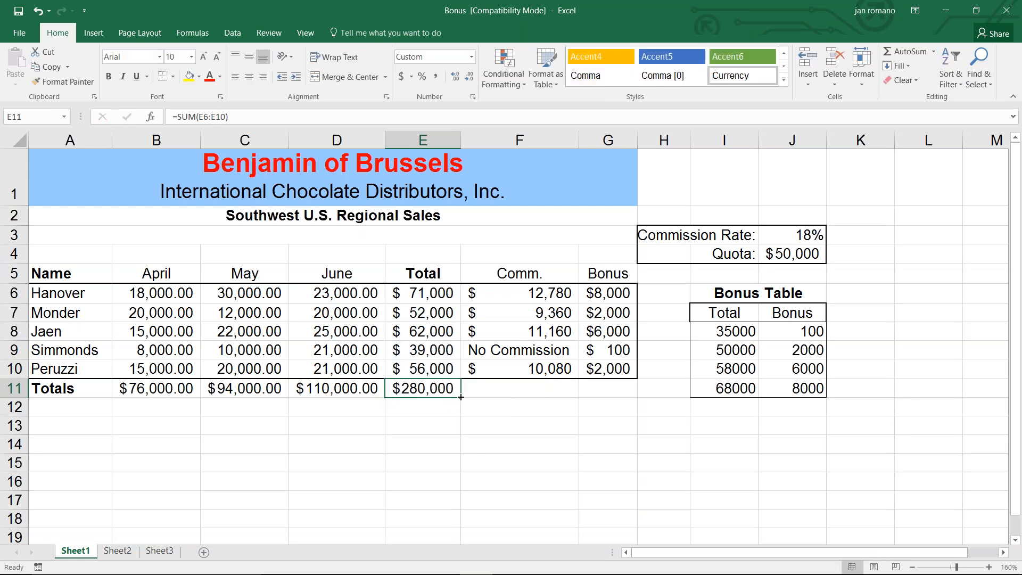
# Step: Fill the E11 sum formula across to G11 and widen column G enough to display its total
pyautogui.moveTo(460, 397); pyautogui.dragTo(625, 393)
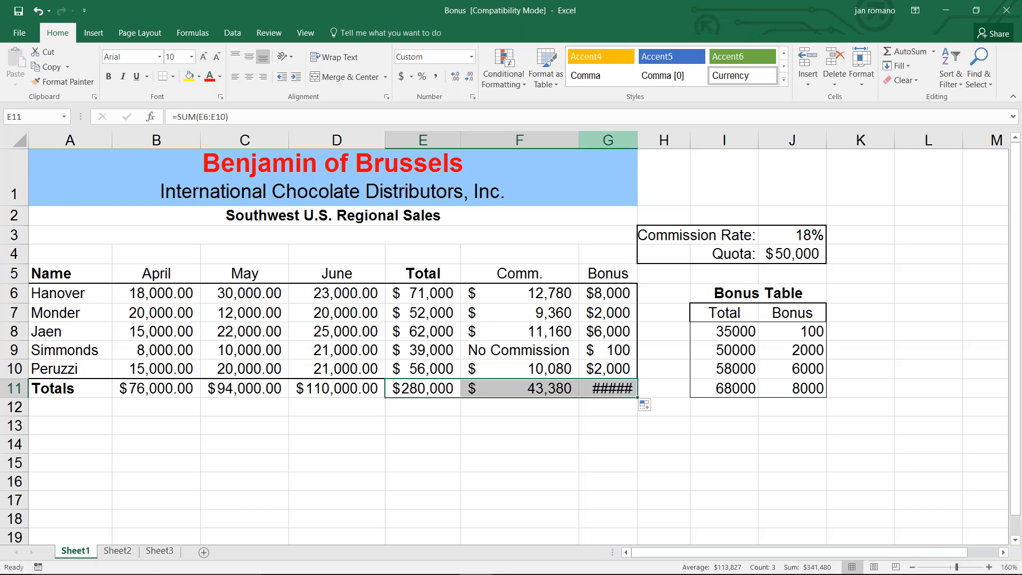
pyautogui.moveTo(637, 136); pyautogui.dragTo(646, 138)
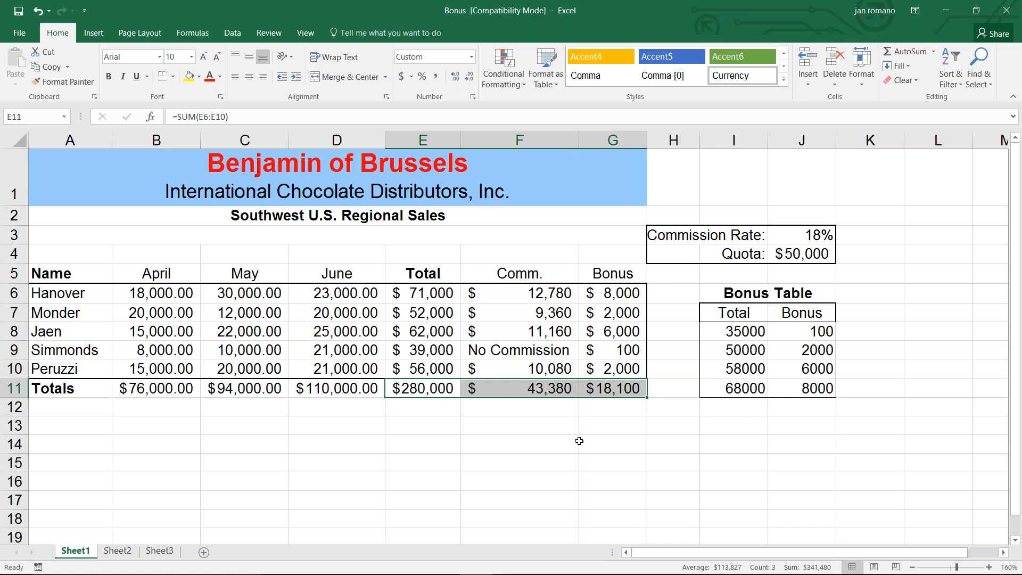
# Step: Close the Bonus workbook
pyautogui.click(1006, 13)
pyautogui.click(451, 307)
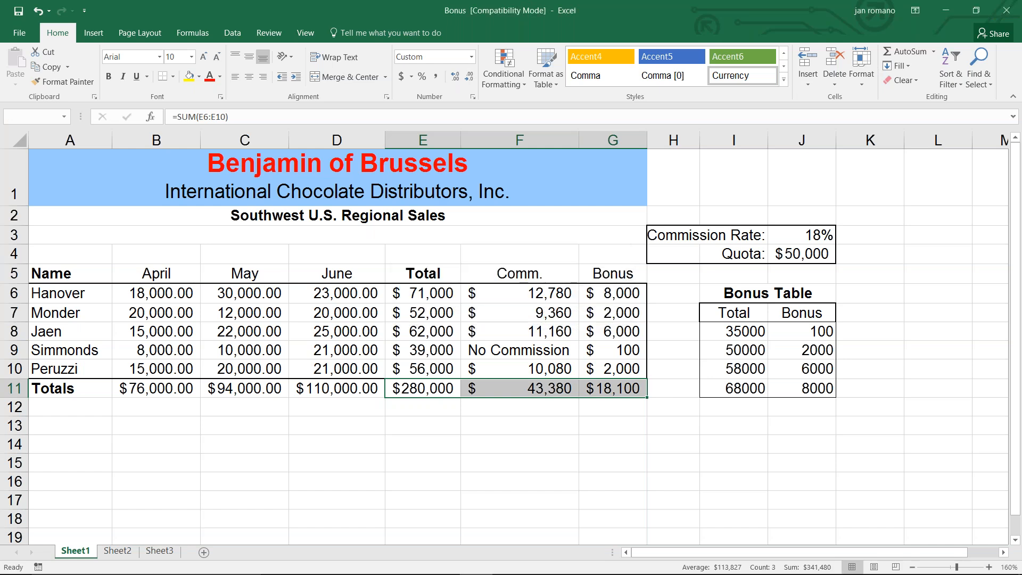